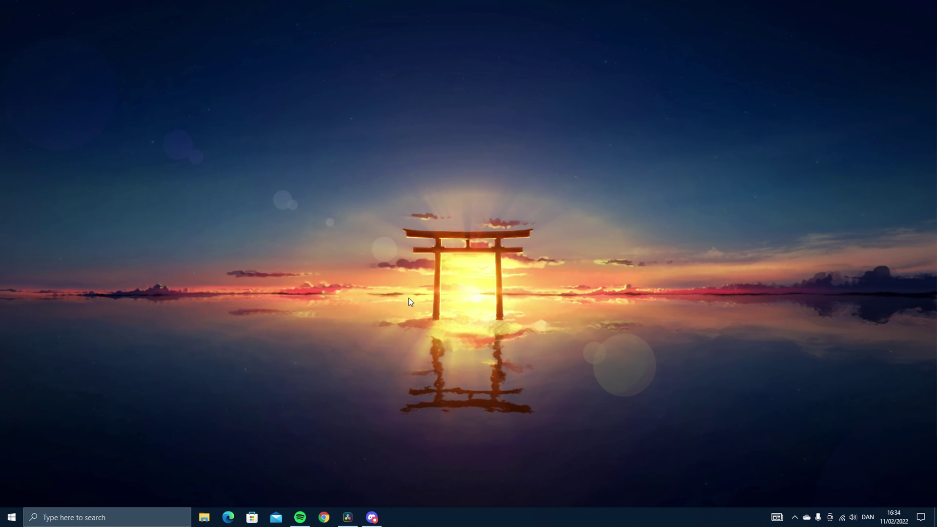
# Open the Downloads folder in File Explorer, then minimise it to the desktop
pyautogui.click(204, 518)
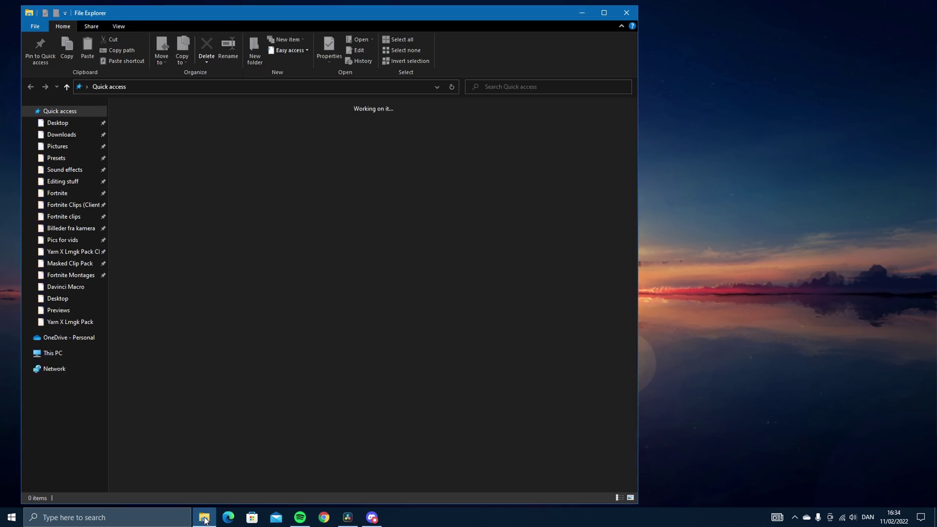
pyautogui.click(61, 134)
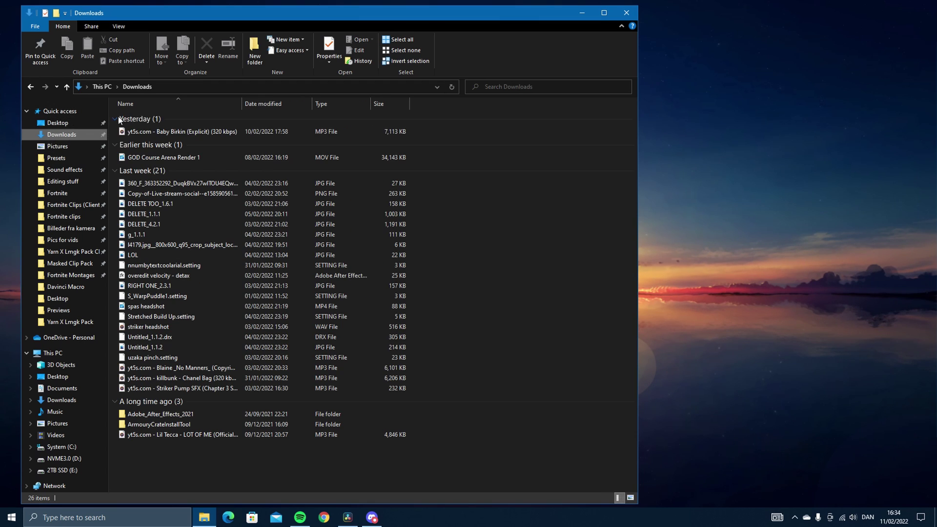
pyautogui.click(582, 14)
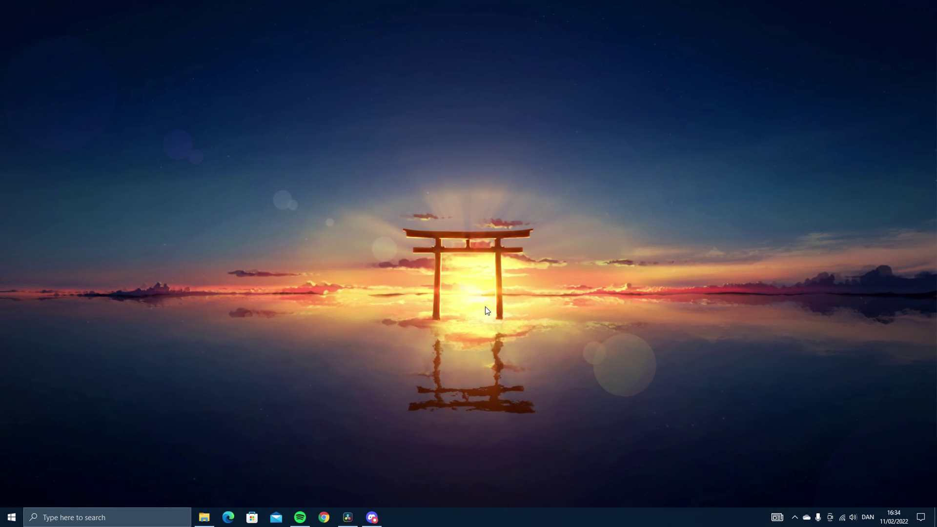
# Browse %localappdata% to LooksBuilder > Looks > Custom, where the .MBLook presets are kept
pyautogui.press('super+r')
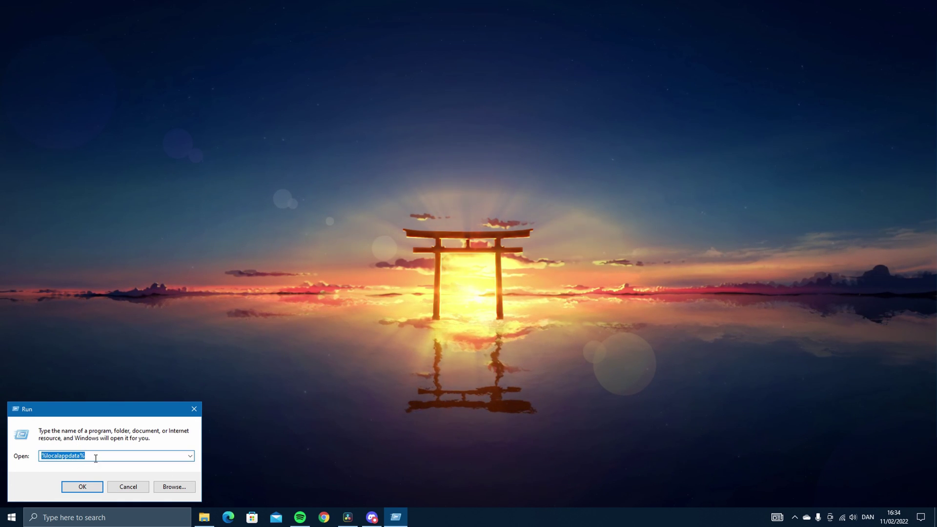
pyautogui.press('Return')
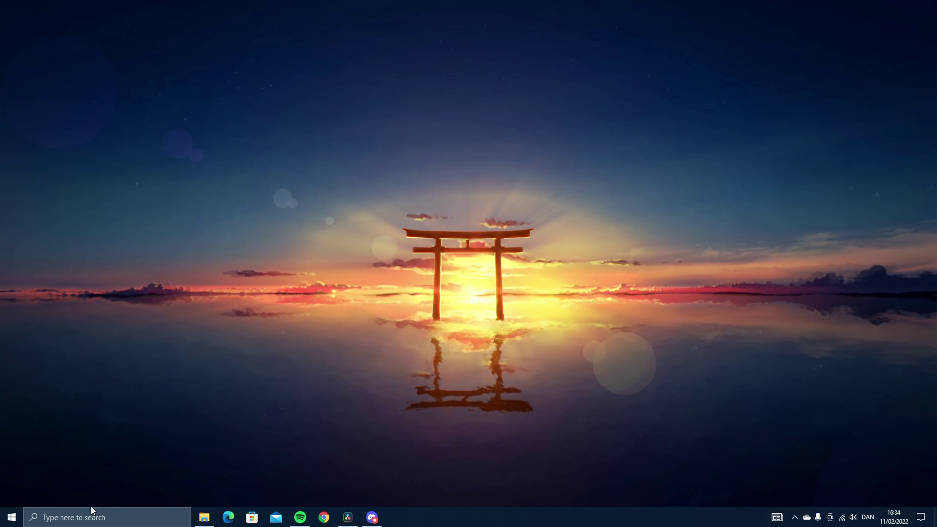
pyautogui.scroll(-4, 158, 229)
pyautogui.scroll(-2, 153, 249)
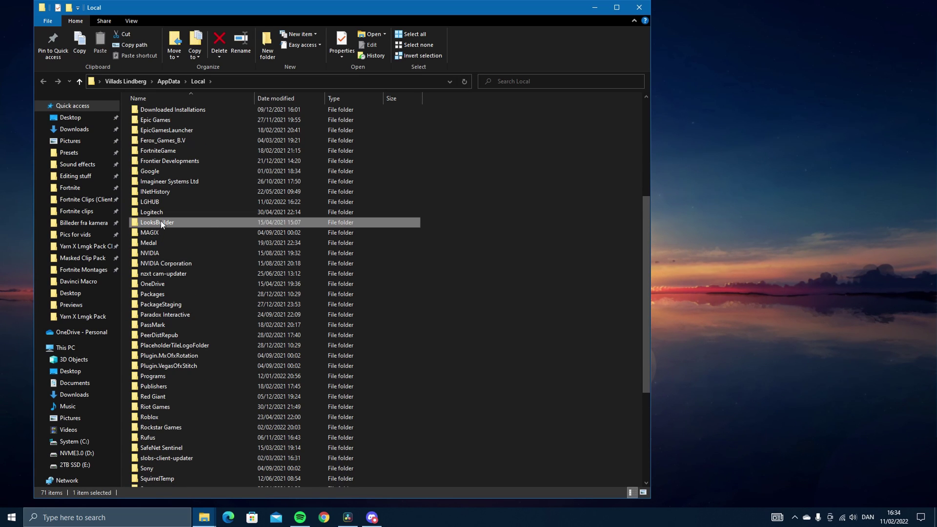
pyautogui.doubleClick(160, 221)
pyautogui.doubleClick(156, 124)
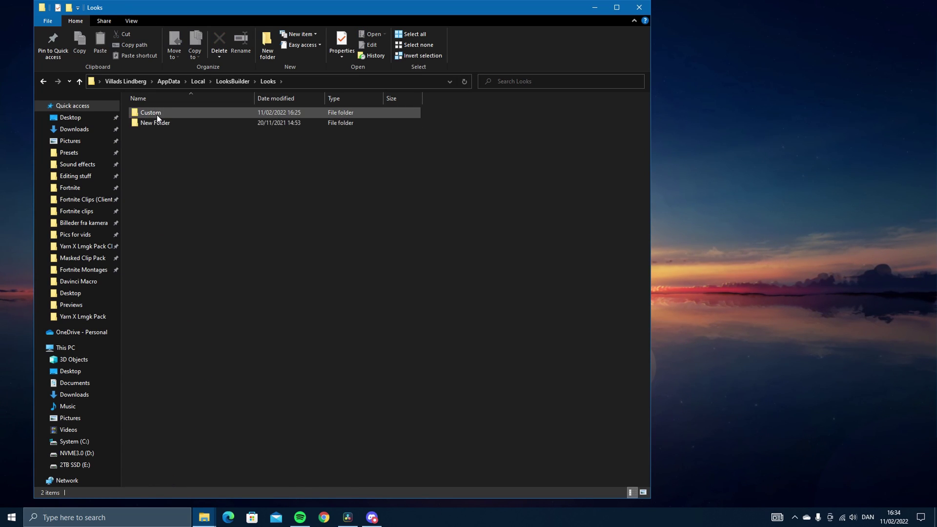
pyautogui.doubleClick(157, 115)
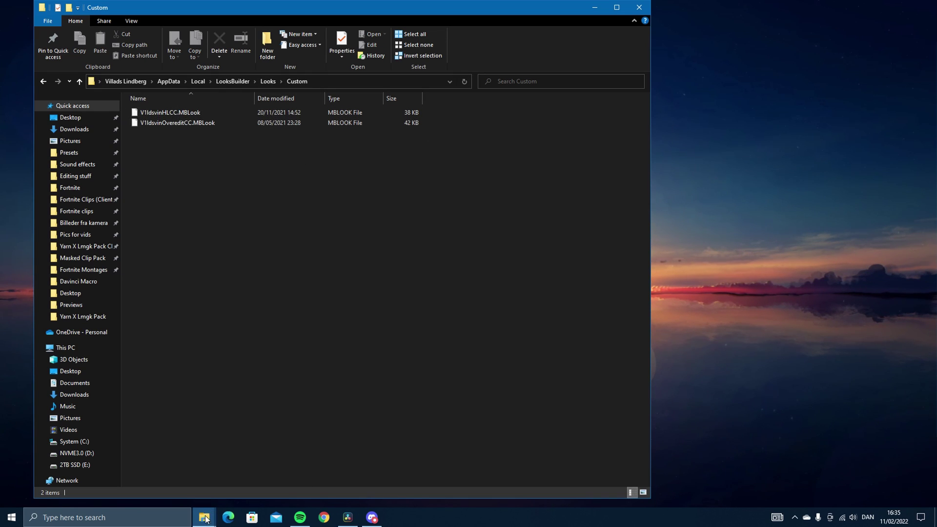
# Show moving a downloaded look file into the Custom folder, then close both Explorer windows
pyautogui.moveTo(205, 517)
pyautogui.click(160, 464)
pyautogui.moveTo(346, 6); pyautogui.dragTo(707, 35)
pyautogui.moveTo(578, 162); pyautogui.dragTo(555, 167)
pyautogui.moveTo(889, 39); pyautogui.dragTo(716, 38)
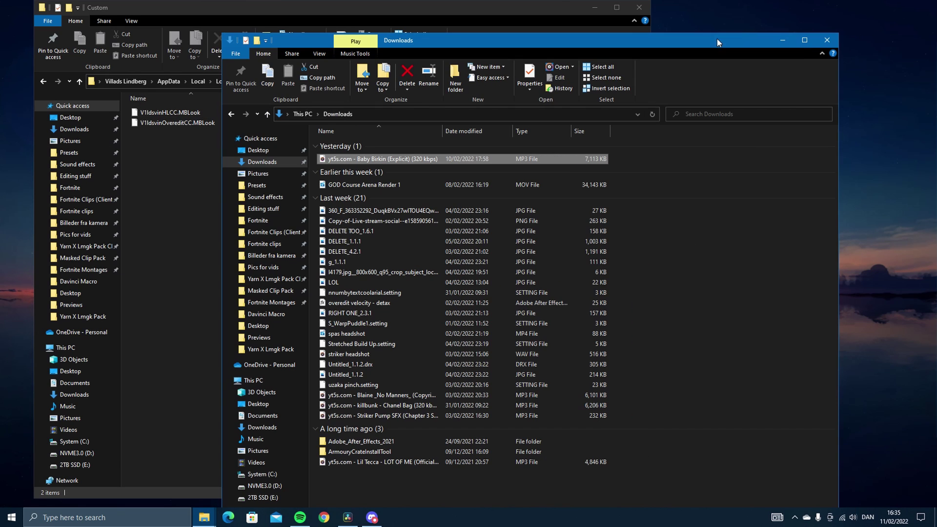
pyautogui.click(887, 38)
pyautogui.click(638, 7)
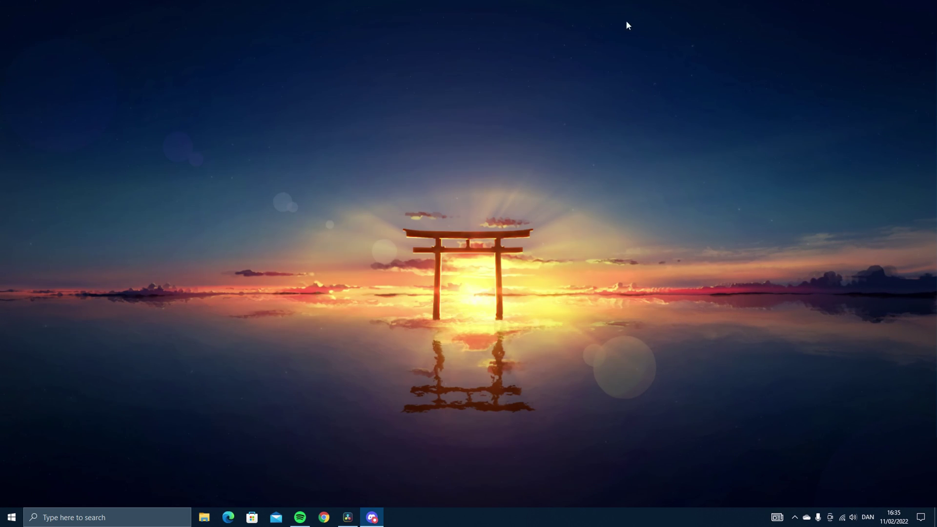
# Place the edit course 180.mp4 clip at the start of the timeline
pyautogui.click(347, 518)
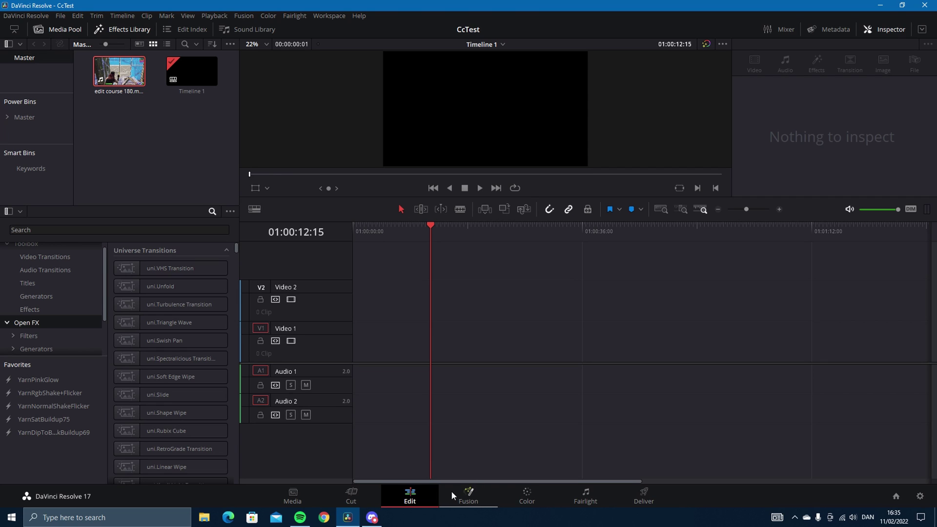
pyautogui.moveTo(144, 74); pyautogui.dragTo(357, 351)
pyautogui.click(531, 371)
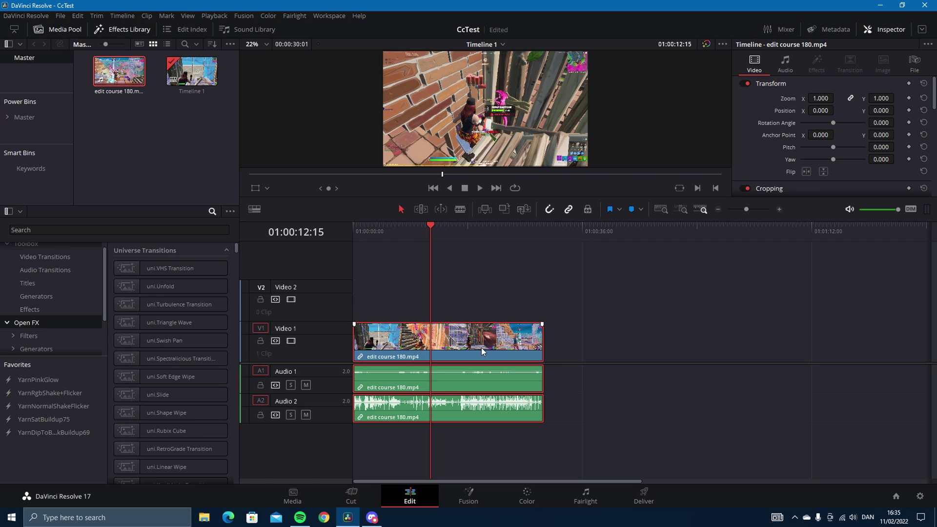
# Add an Adjustment Clip on Video 2 and stretch it past the footage's end
pyautogui.click(38, 286)
pyautogui.click(29, 310)
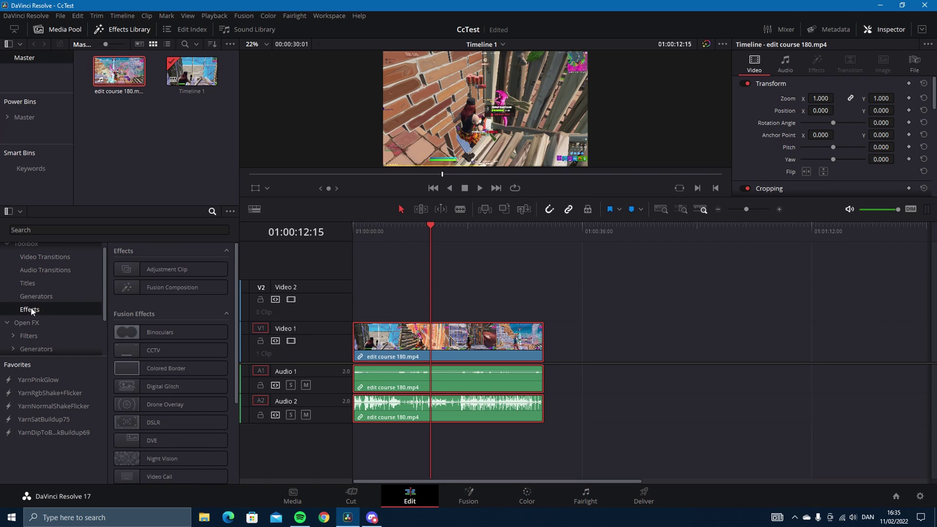
pyautogui.moveTo(169, 269); pyautogui.dragTo(543, 300)
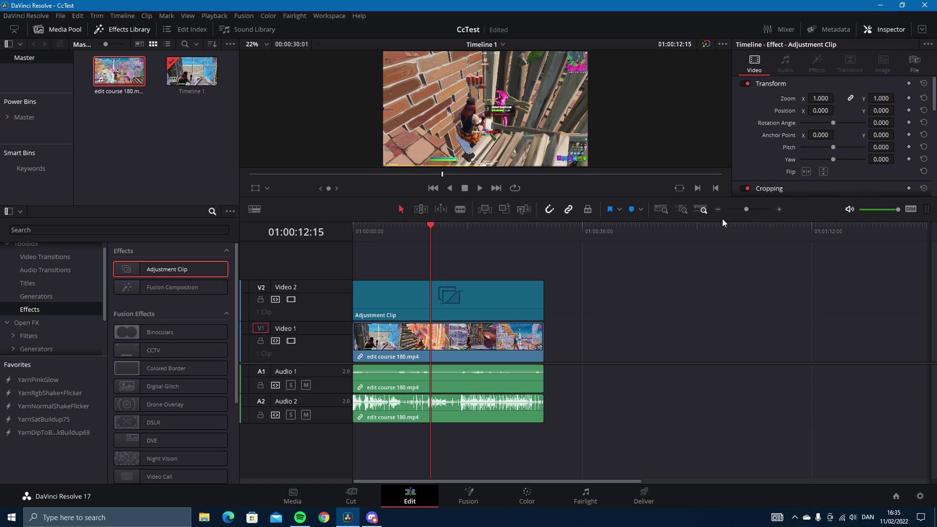
pyautogui.moveTo(746, 209); pyautogui.dragTo(744, 209)
pyautogui.moveTo(400, 226); pyautogui.dragTo(349, 274)
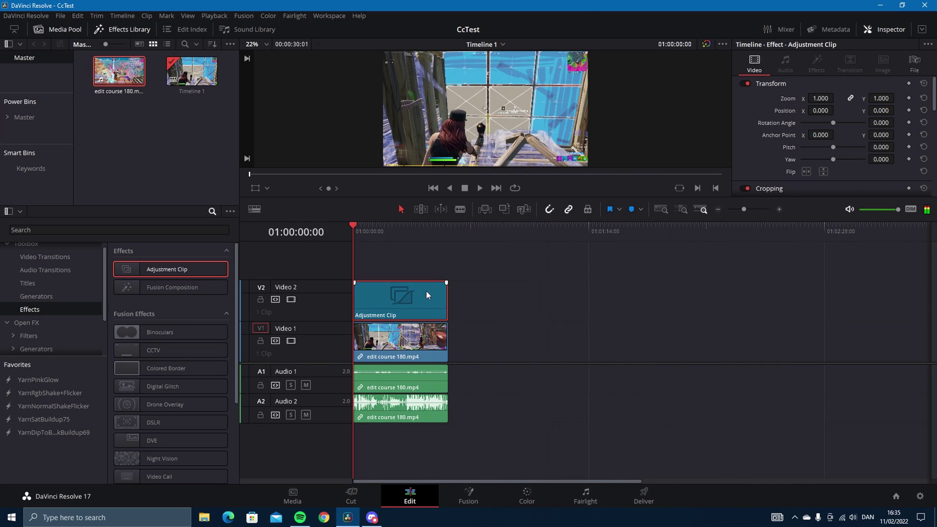
pyautogui.moveTo(448, 300); pyautogui.dragTo(642, 300)
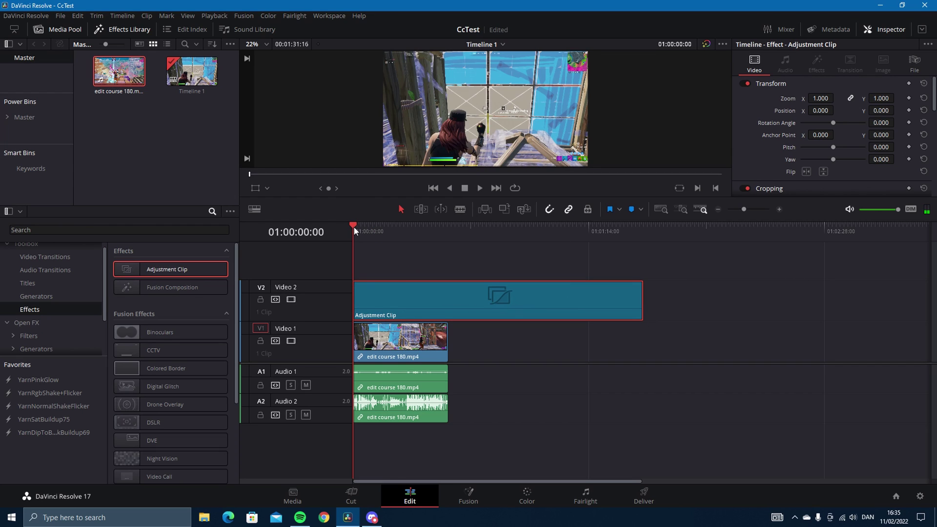
pyautogui.moveTo(354, 227); pyautogui.dragTo(399, 230)
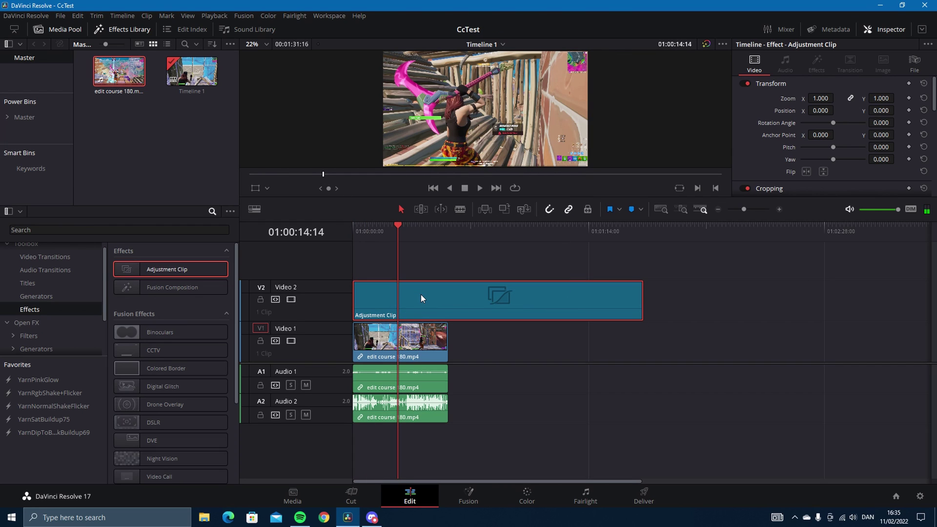
# Search 'looks', drop the Looks effect on the Adjustment Clip, and open its Edit Look editor
pyautogui.click(41, 323)
pyautogui.click(44, 235)
pyautogui.write('looks')
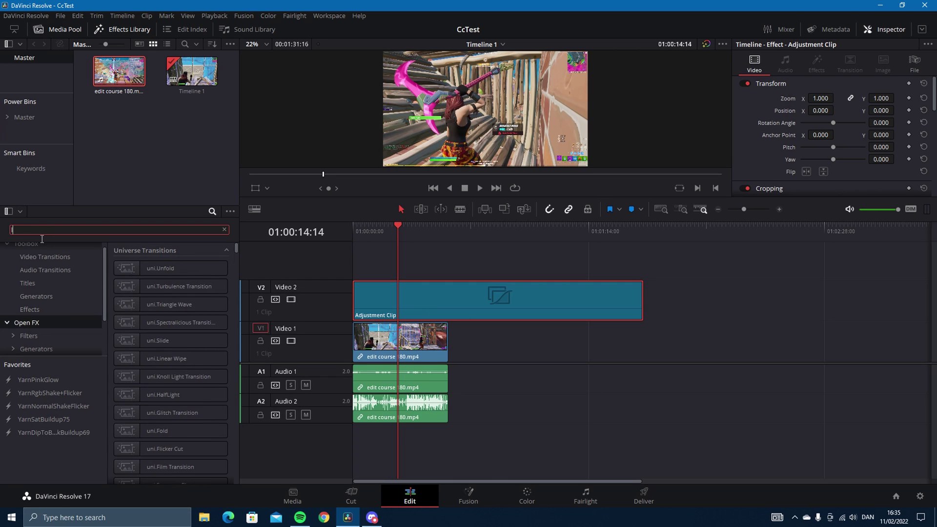
pyautogui.moveTo(205, 268); pyautogui.dragTo(467, 313)
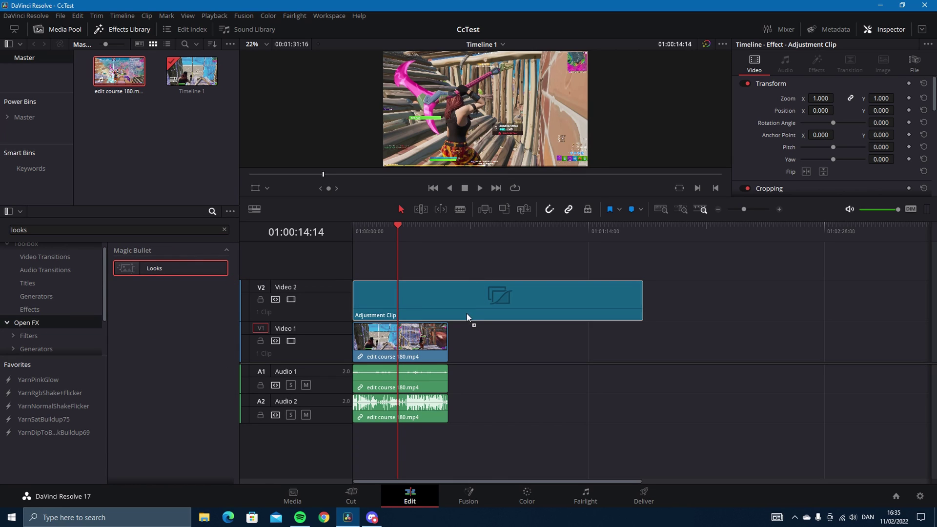
pyautogui.click(828, 66)
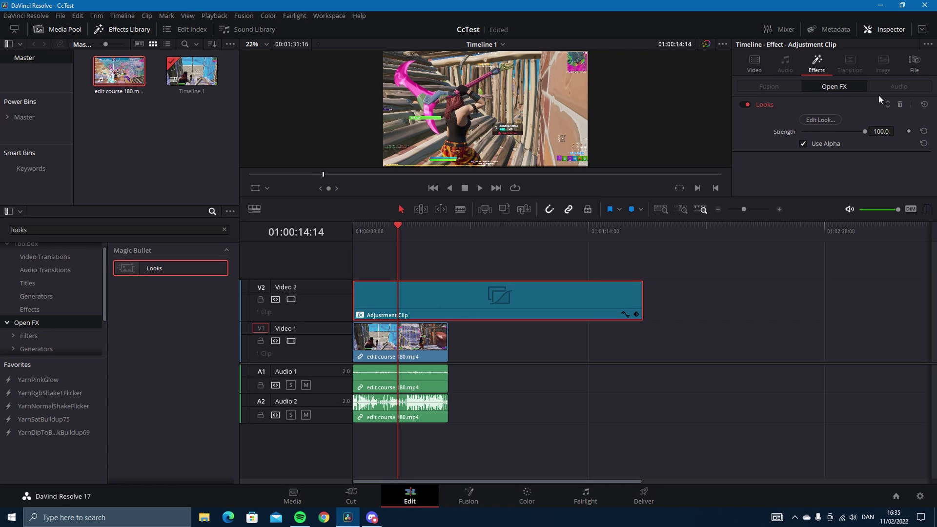
pyautogui.click(822, 119)
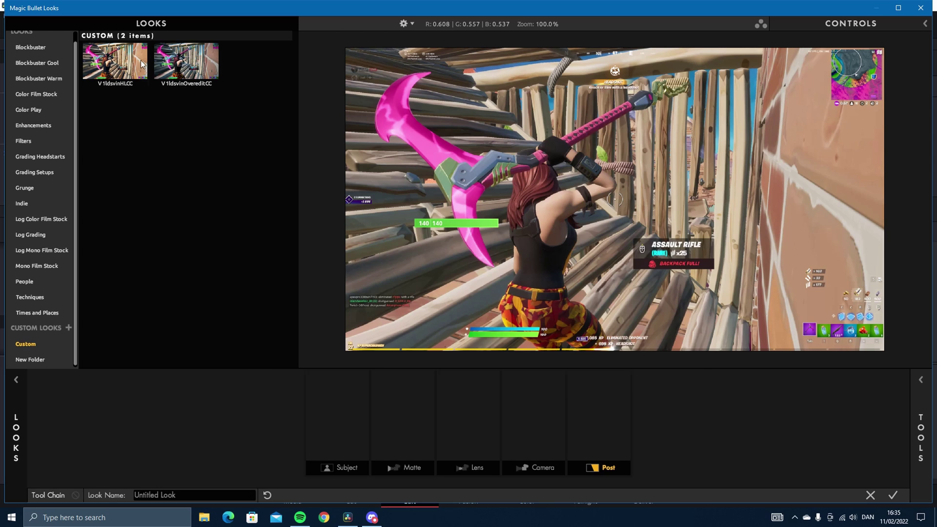
# Apply the first Custom look preset, V 1ldsvinHLCC, and close the Looks editor
pyautogui.click(115, 68)
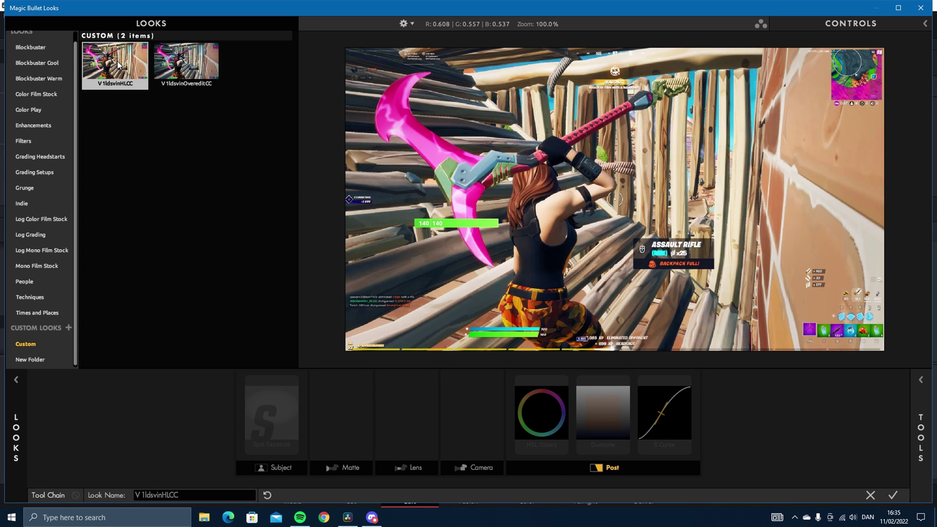
pyautogui.click(893, 495)
pyautogui.click(892, 133)
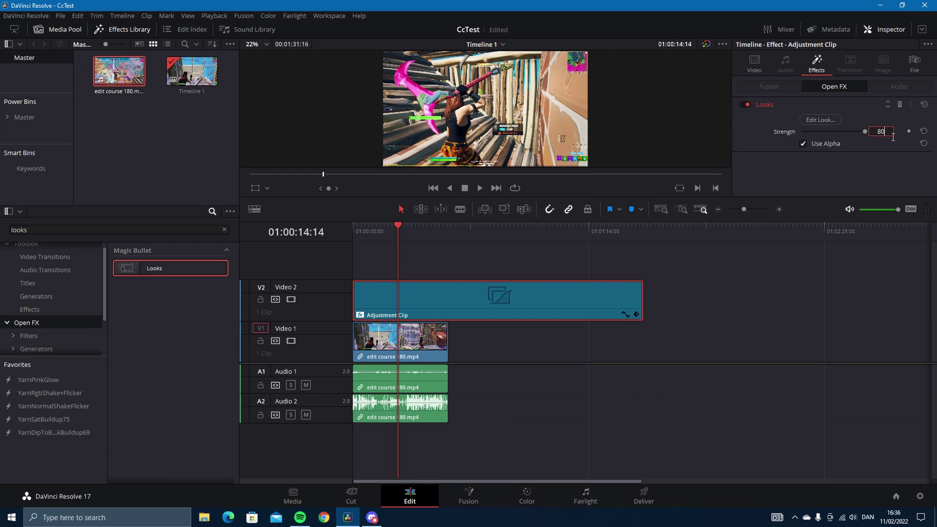
# Set the Looks Strength to 80.0 and preview the toned-down grade in an enlarged viewer
pyautogui.click(779, 310)
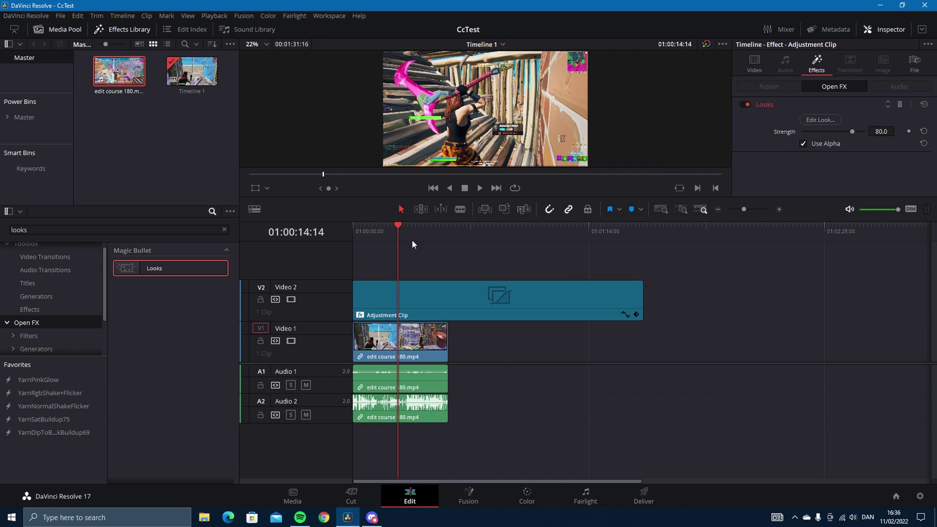
pyautogui.click(374, 229)
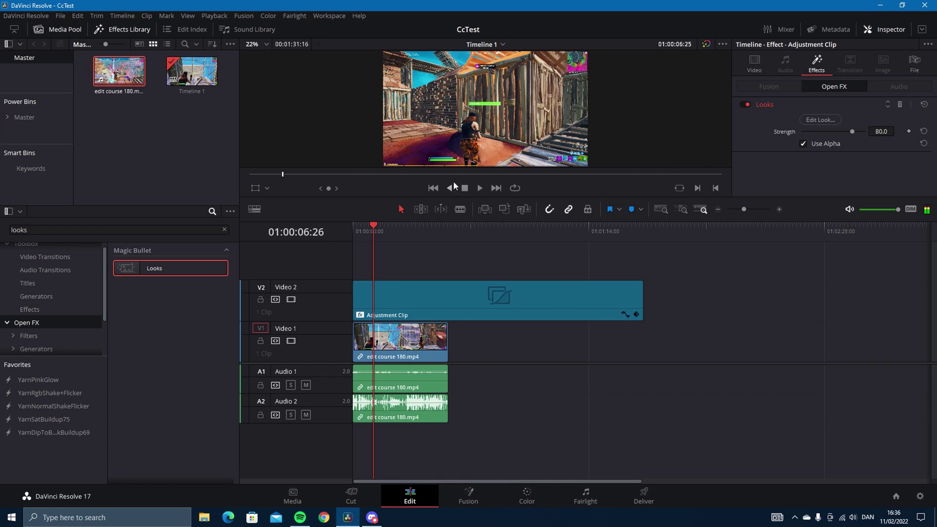
pyautogui.moveTo(508, 200); pyautogui.dragTo(499, 286)
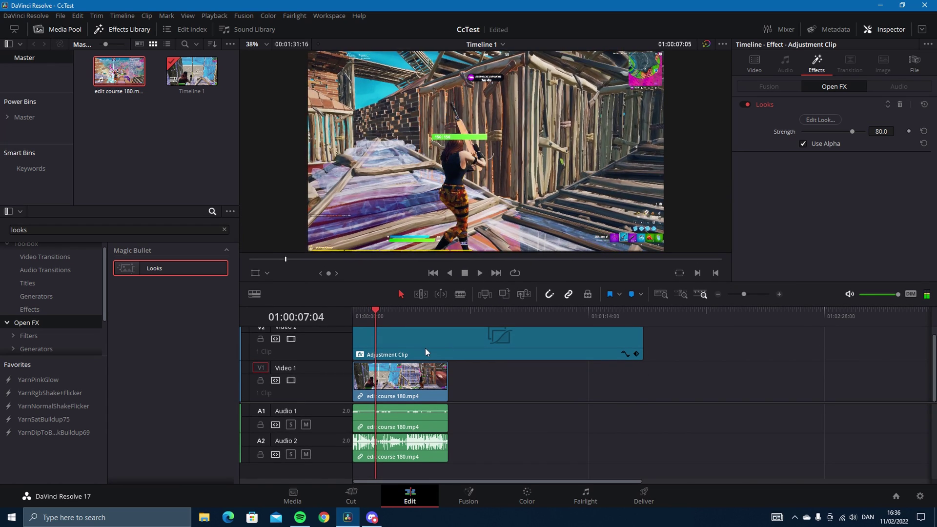
pyautogui.moveTo(491, 310); pyautogui.dragTo(499, 225)
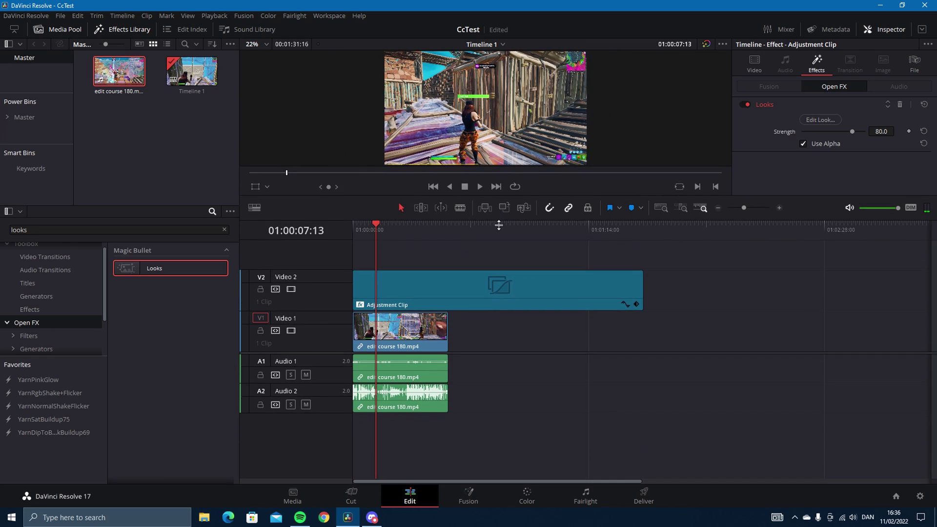
# Replace the long Looks adjustment clip with a fresh Adjustment Clip on Video 2 over the gameplay
pyautogui.press('Delete')
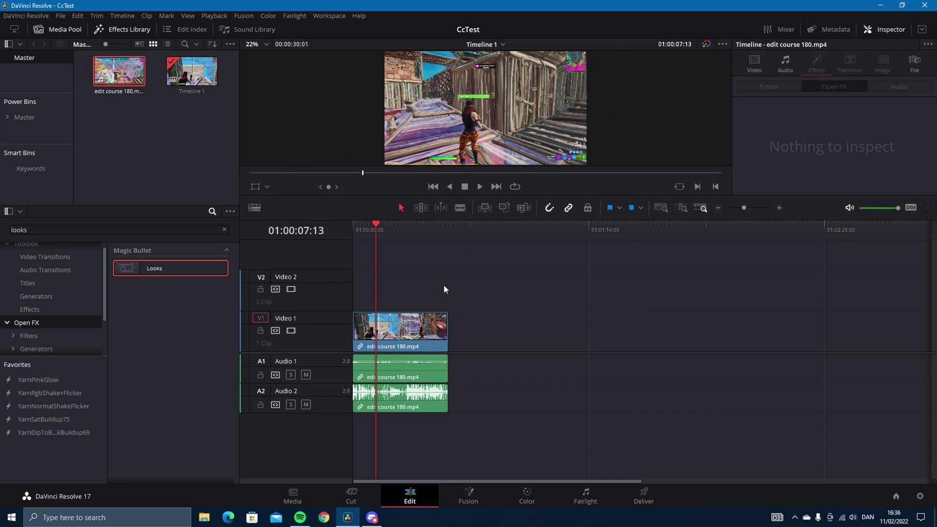
pyautogui.click(48, 309)
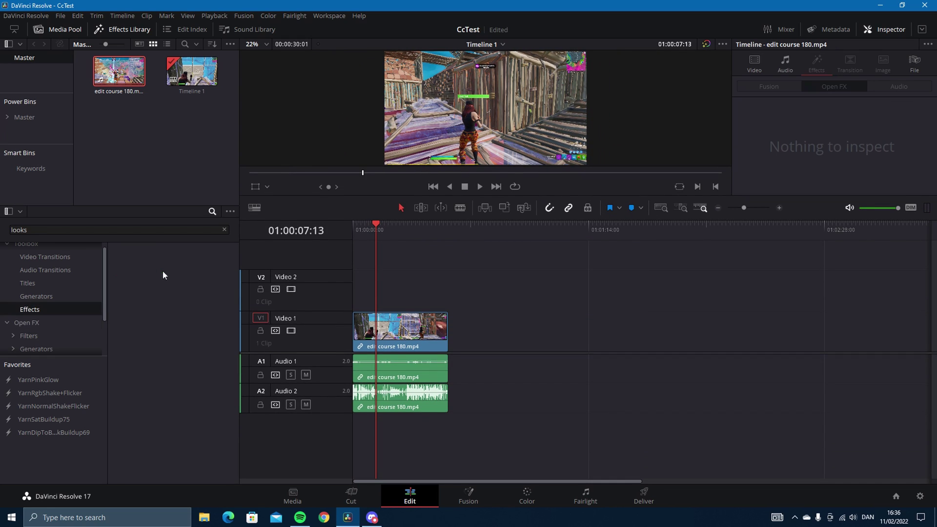
pyautogui.click(225, 229)
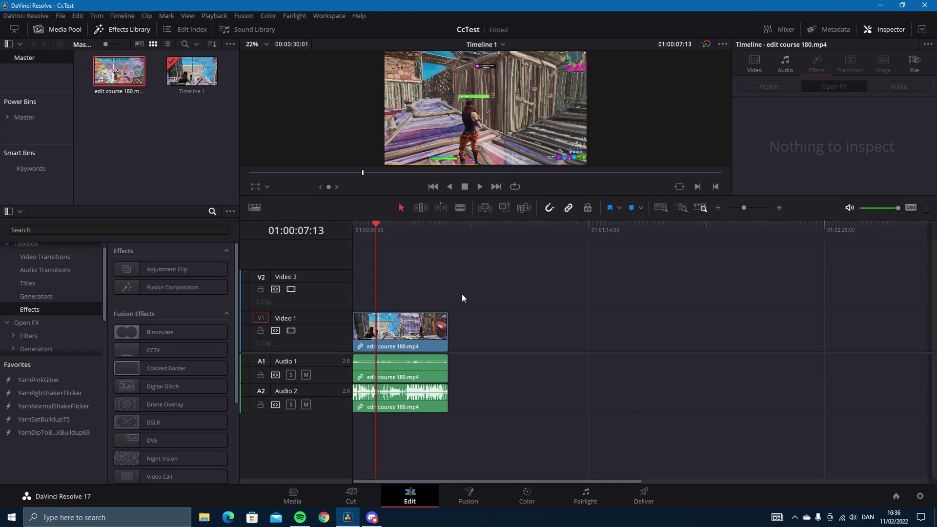
pyautogui.moveTo(153, 268); pyautogui.dragTo(447, 292)
pyautogui.click(385, 295)
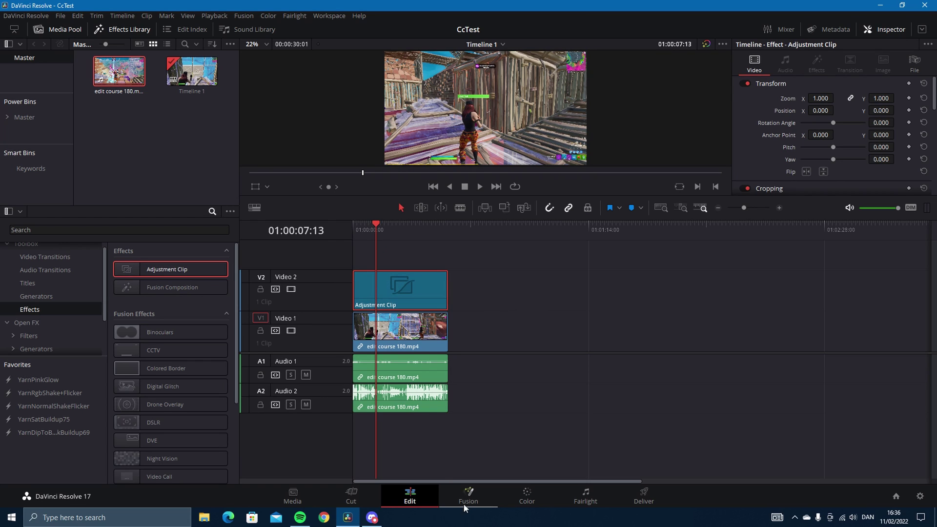
# Grade the new Adjustment Clip with contrast 1.100 and saturation 75, then review it on the Edit page
pyautogui.click(527, 495)
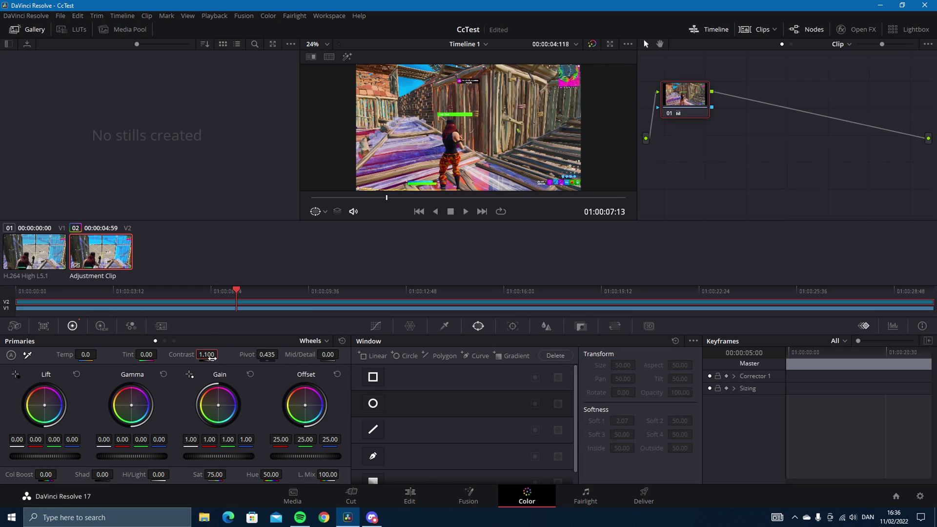
pyautogui.click(408, 495)
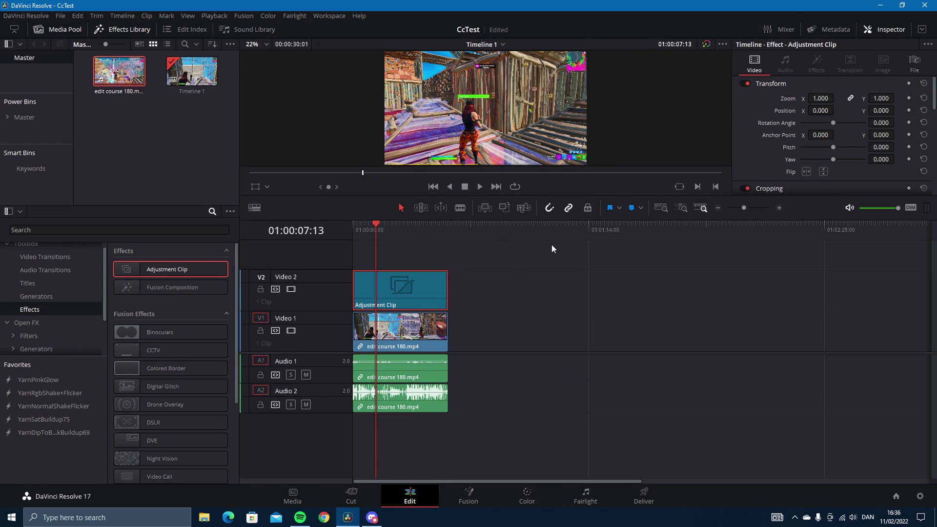
pyautogui.moveTo(486, 198); pyautogui.dragTo(485, 265)
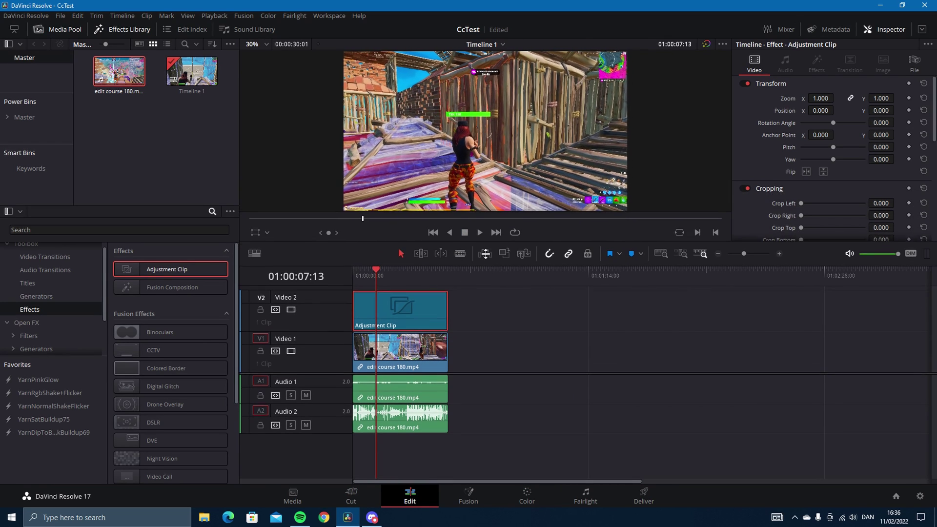
pyautogui.moveTo(376, 292); pyautogui.dragTo(390, 296)
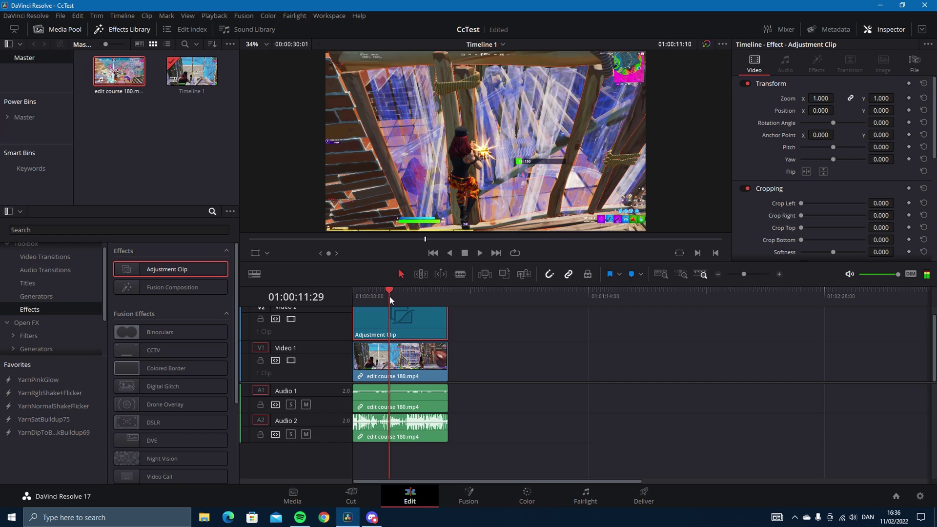
pyautogui.press('Left')
pyautogui.press('Left')
pyautogui.press('Left')
pyautogui.press('Left')
pyautogui.press('Left')
pyautogui.press('Left')
pyautogui.press('Left')
pyautogui.press('Left')
pyautogui.press('Left')
pyautogui.press('Left')
pyautogui.press('Left')
pyautogui.press('Left')
pyautogui.press('Left')
pyautogui.press('Left')
pyautogui.press('Left')
pyautogui.press('Left')
pyautogui.press('Left')
pyautogui.press('Left')
pyautogui.press('Left')
pyautogui.press('Left')
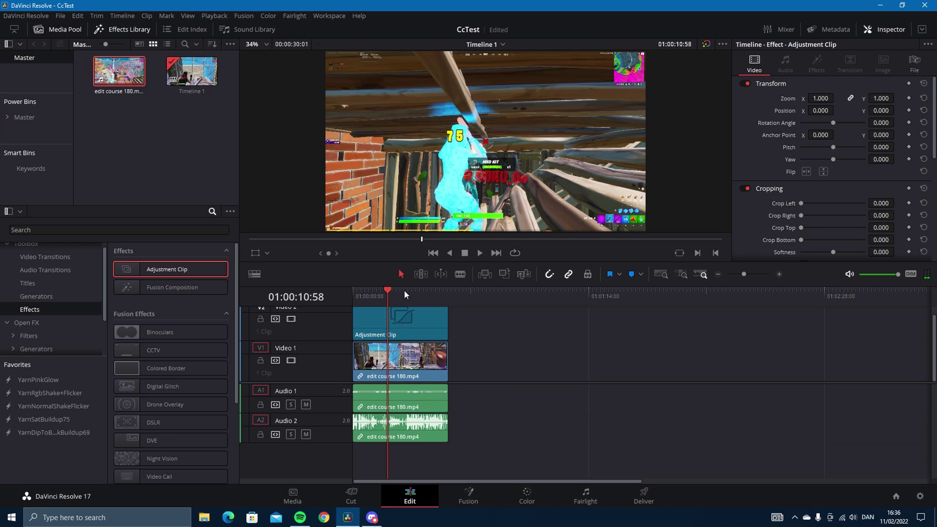
# Add Sapphire S_Sharpen from a 'sharpen' Open FX search to the adjustment clip with Sharpen Amp 0.30
pyautogui.scroll(1, 504, 385)
pyautogui.click(141, 230)
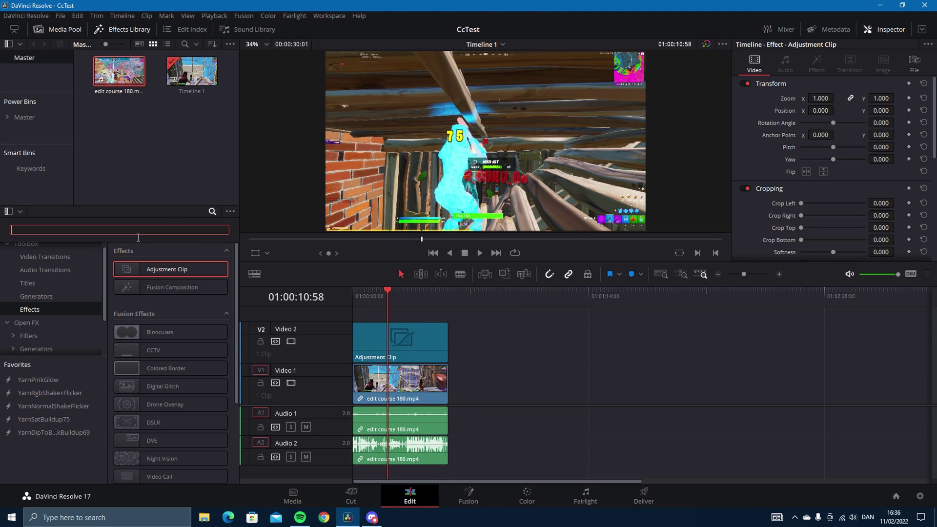
pyautogui.write('sharpen')
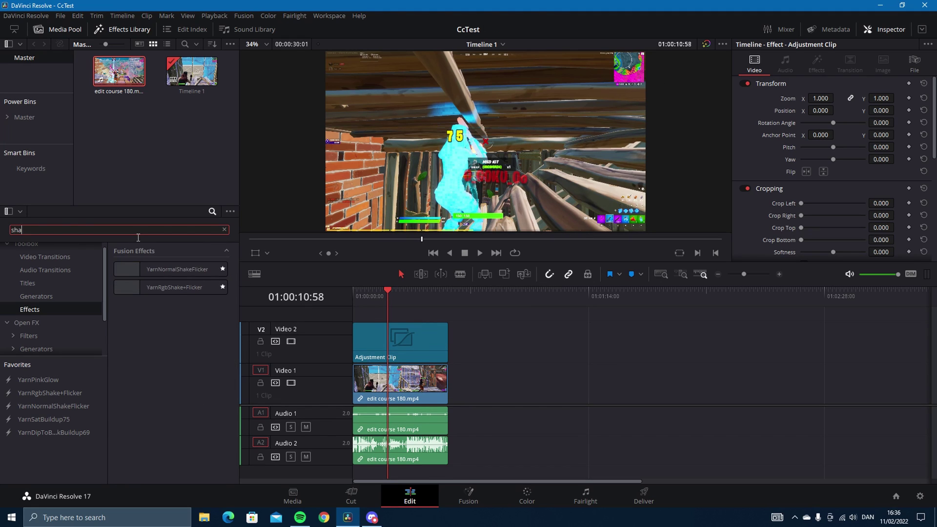
pyautogui.click(35, 323)
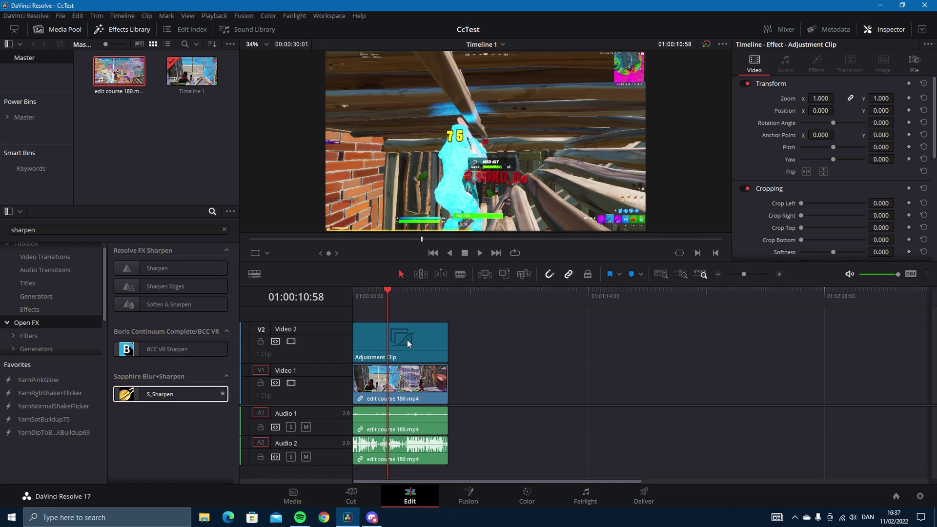
pyautogui.moveTo(412, 339); pyautogui.dragTo(459, 356)
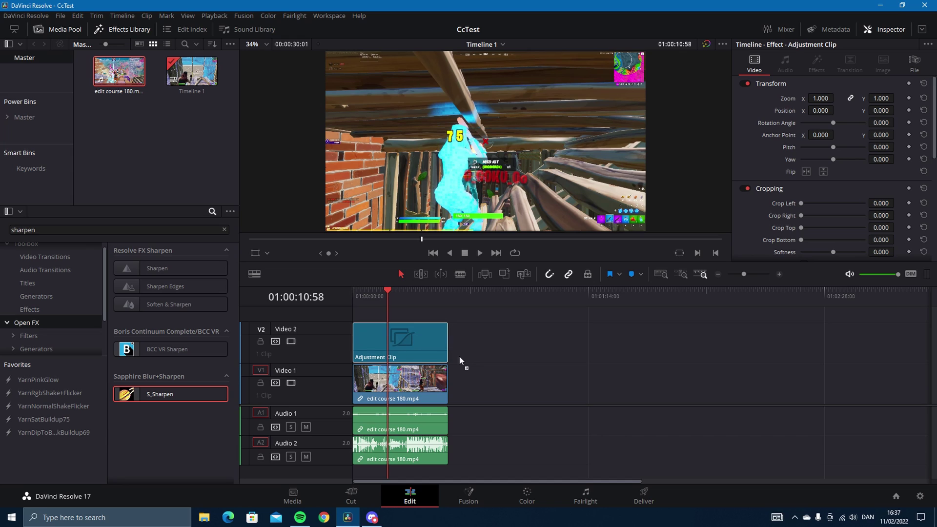
pyautogui.click(816, 64)
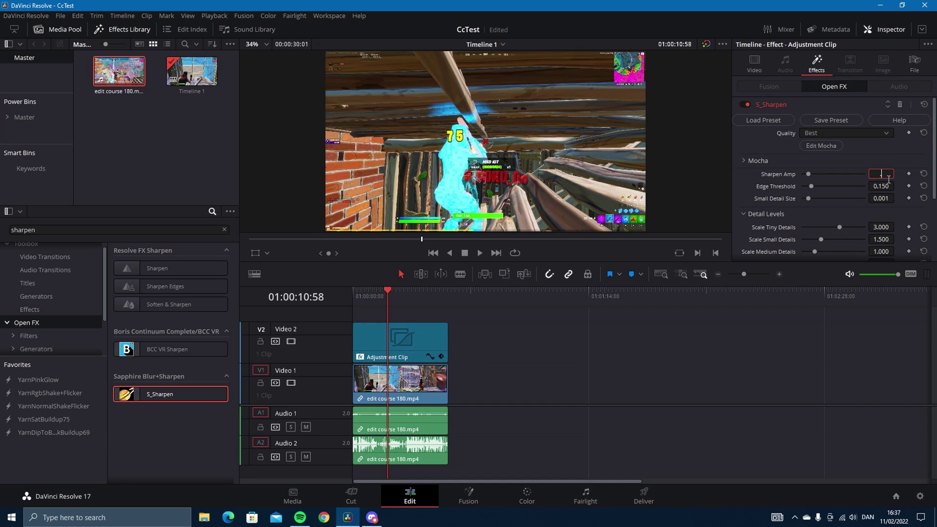
pyautogui.moveTo(398, 291)
pyautogui.mouseDown()
pyautogui.moveTo(373, 294)
pyautogui.moveTo(381, 295)
pyautogui.mouseUp()
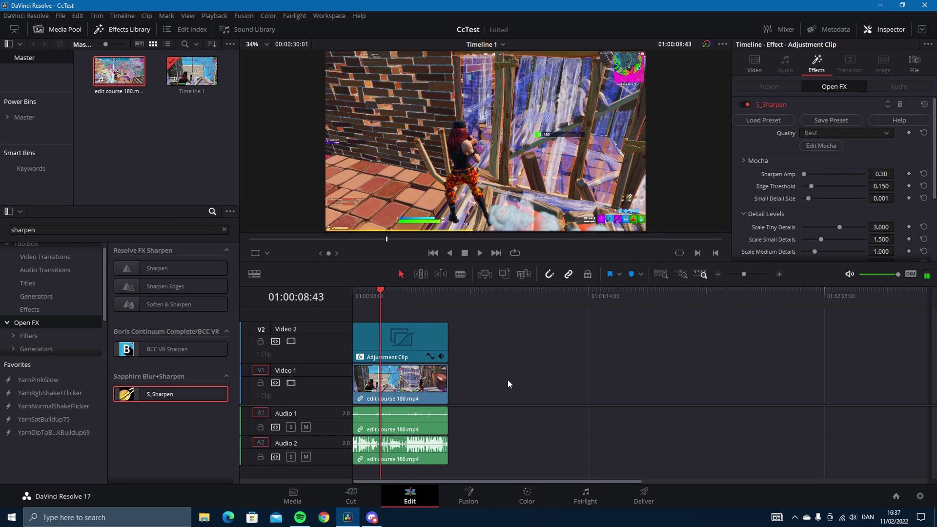
# Clear the 'sharpen' search and zoom the timeline in on the clips
pyautogui.click(225, 229)
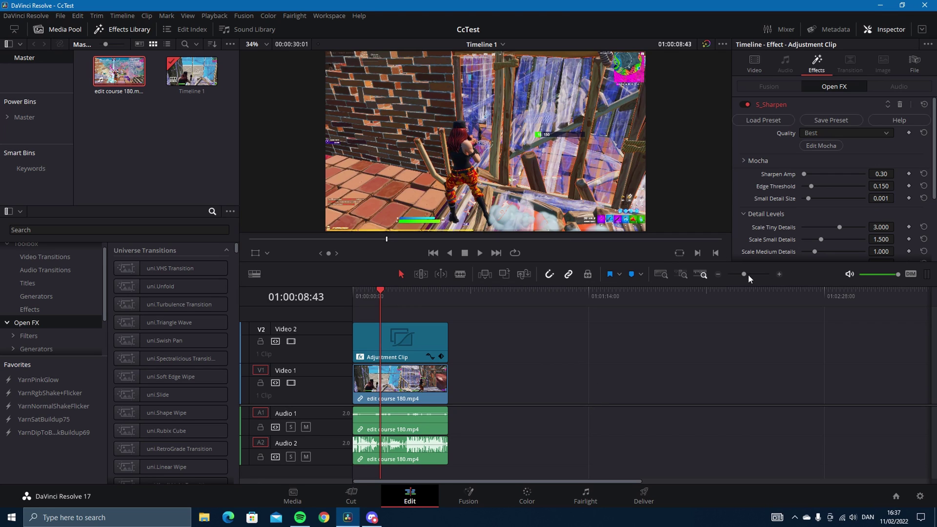
pyautogui.moveTo(743, 274); pyautogui.dragTo(748, 274)
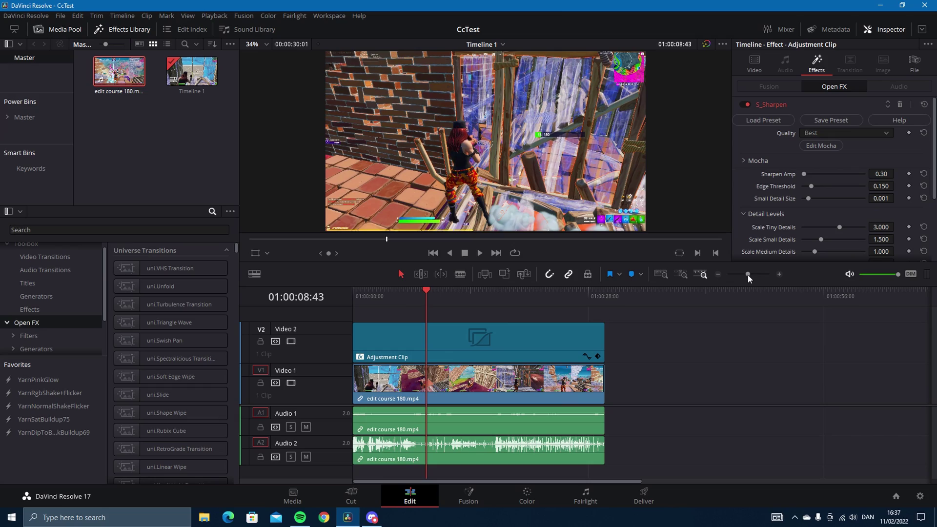